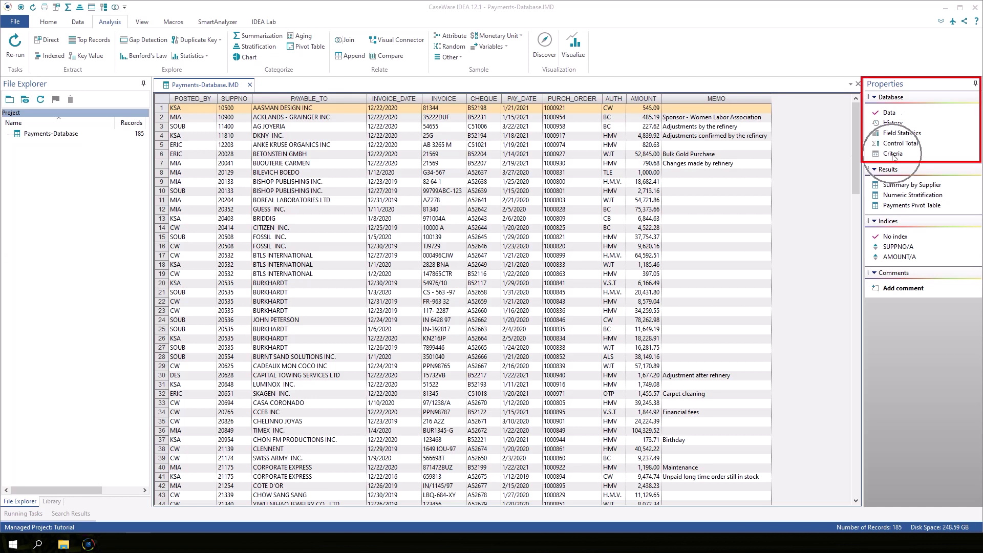
Step: Review and dismiss the list of past criteria used on the payments database
{"action": "right_click", "coordinate": [893, 156]}
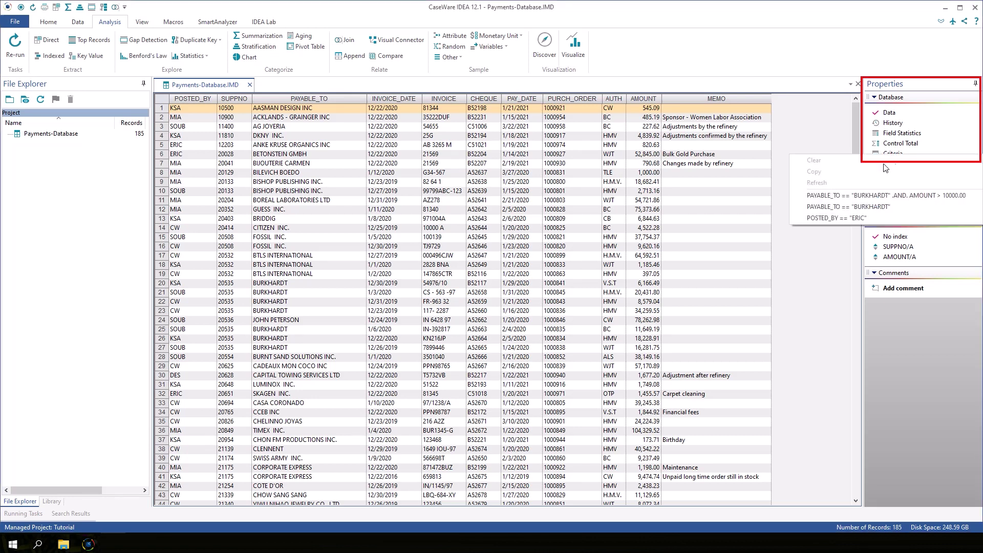
{"action": "left_click", "coordinate": [809, 144]}
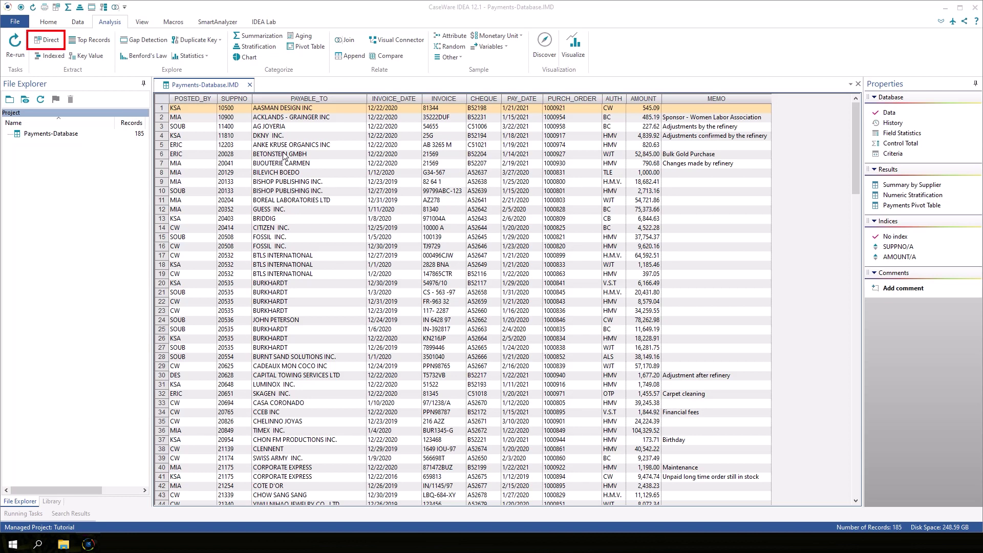
Step: Start a Direct Extraction and name its output file Large Payments
{"action": "left_click", "coordinate": [48, 44]}
{"action": "left_click", "coordinate": [48, 44]}
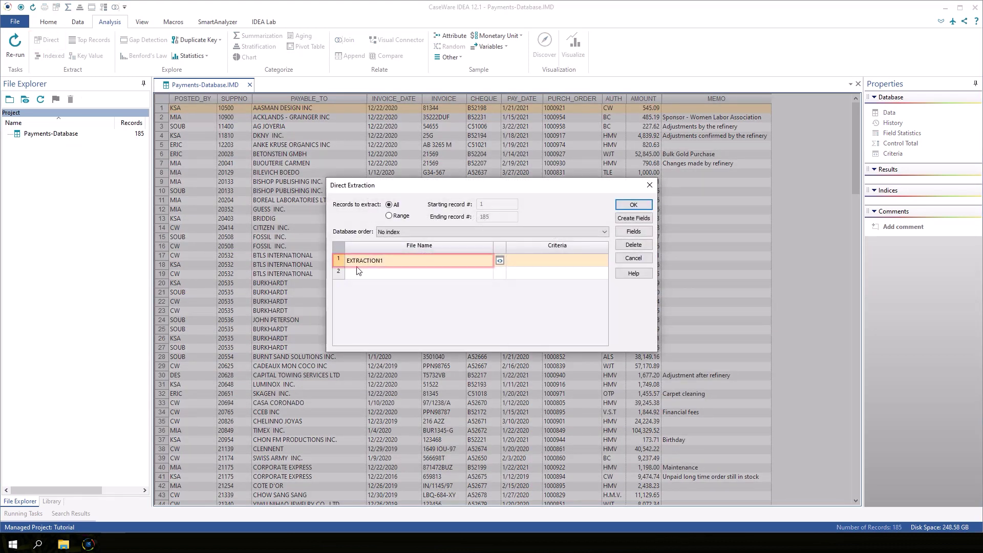
{"action": "left_click", "coordinate": [365, 261]}
{"action": "type", "text": "L"}
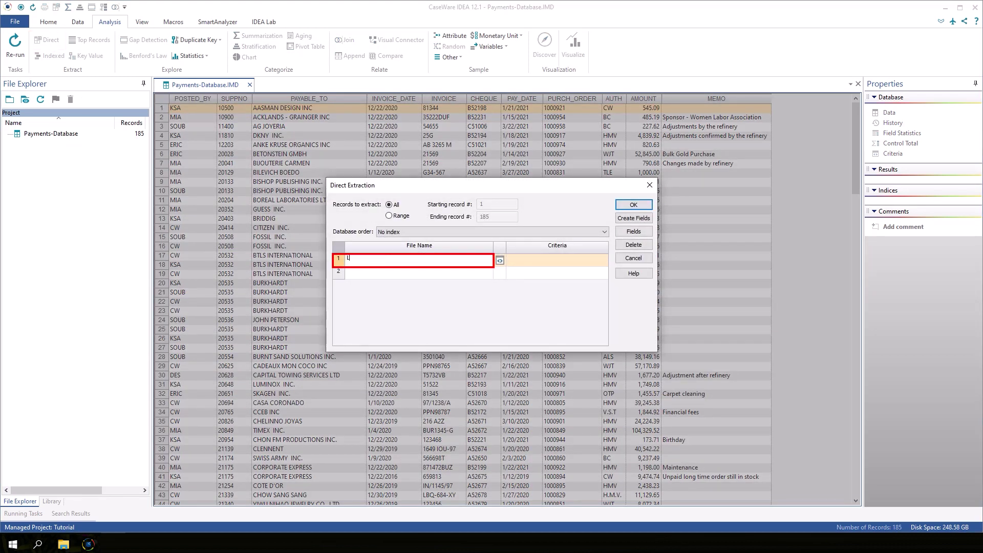
{"action": "type", "text": "arge Payments"}
{"action": "key", "text": "Tab"}
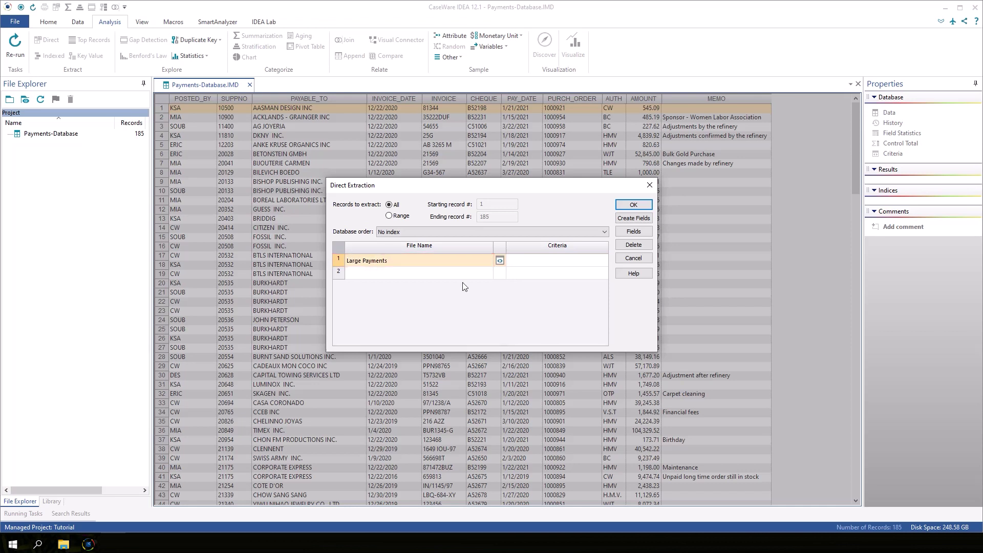
Step: Build the criterion AMOUNT >= 30000 in the Equation Editor, validate it and accept it
{"action": "left_click", "coordinate": [500, 261]}
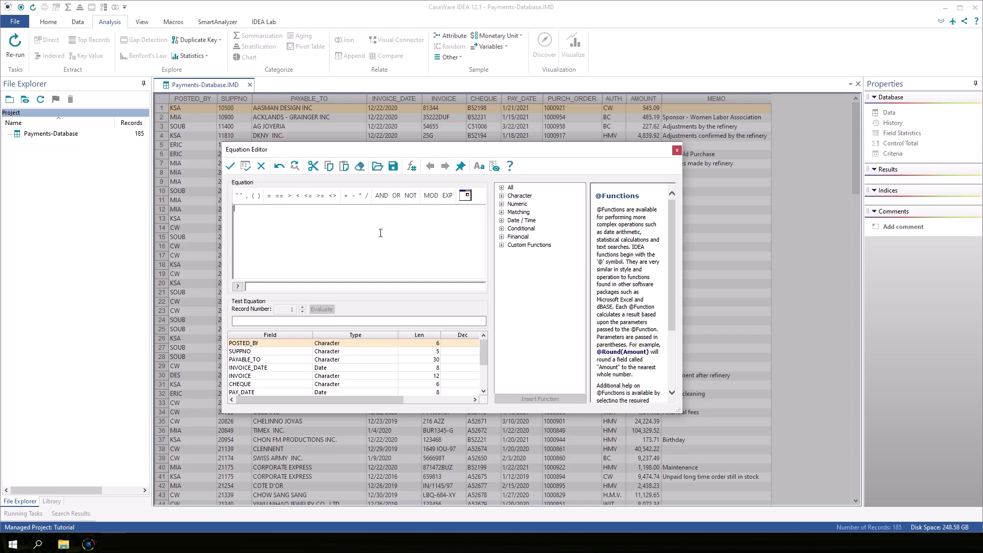
{"action": "type", "text": "am"}
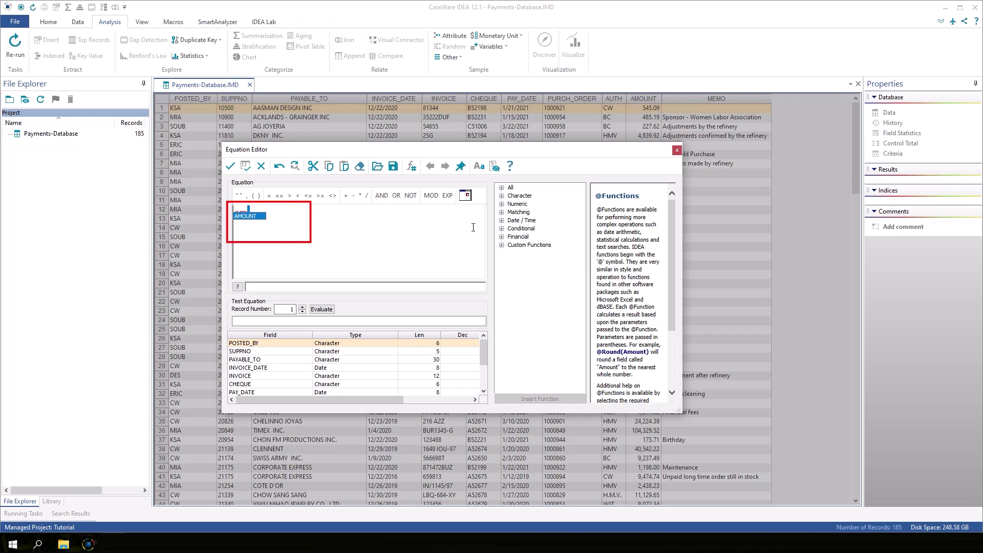
{"action": "key", "text": "Return"}
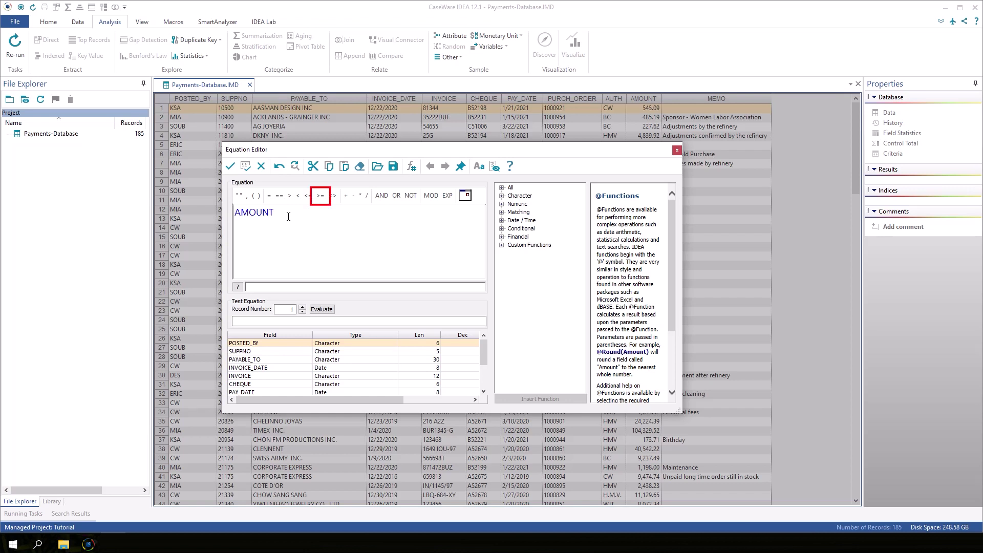
{"action": "left_click", "coordinate": [320, 195]}
{"action": "type", "text": "30000"}
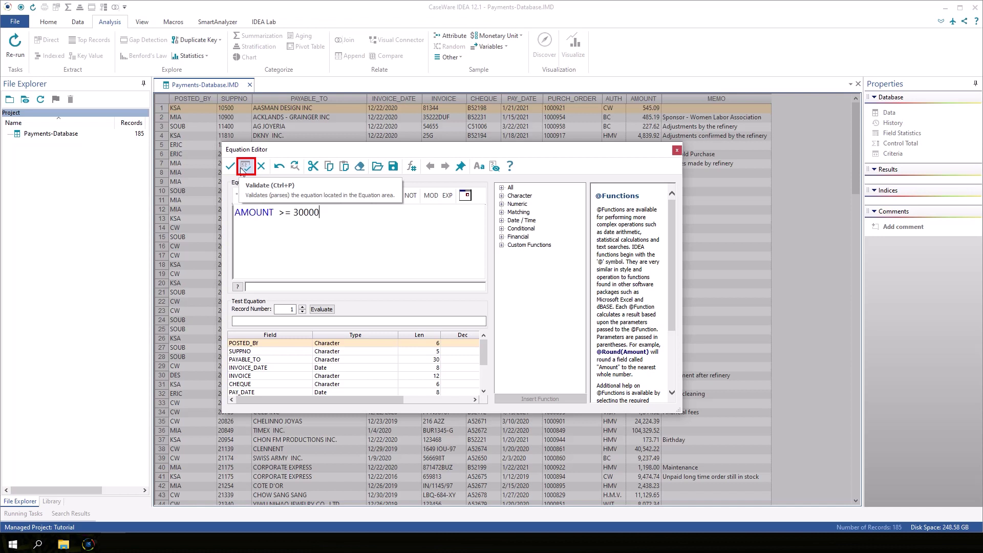
{"action": "left_click", "coordinate": [243, 168]}
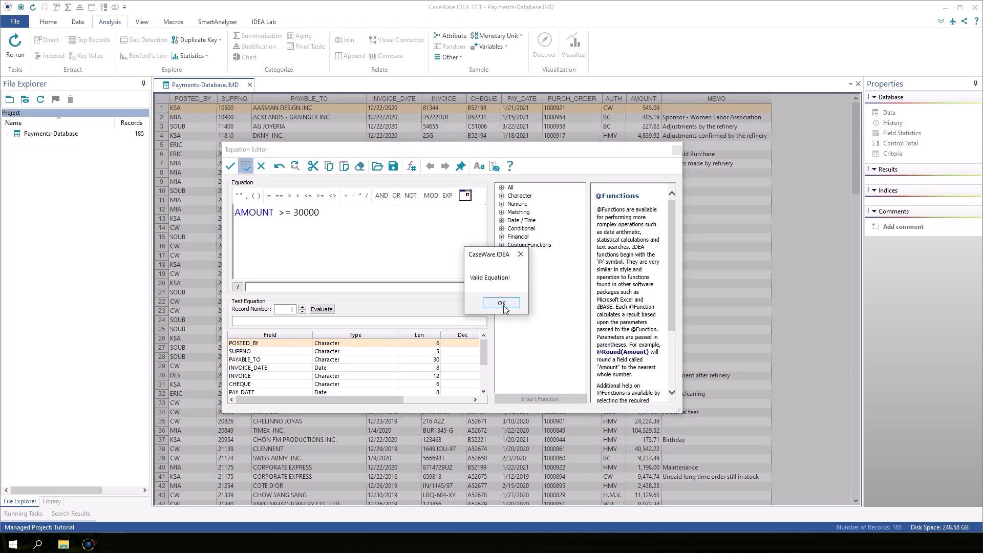
{"action": "left_click", "coordinate": [503, 306]}
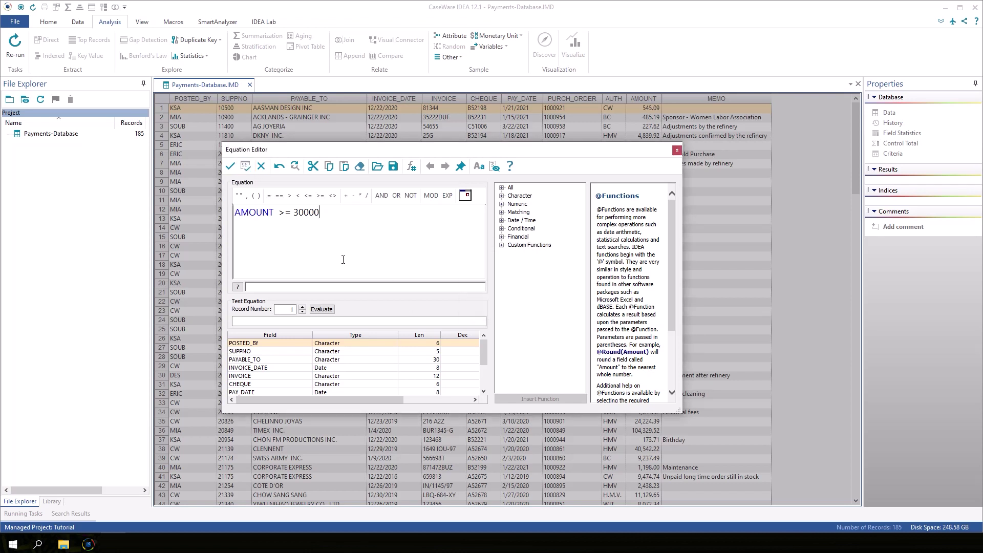
{"action": "left_click", "coordinate": [231, 166]}
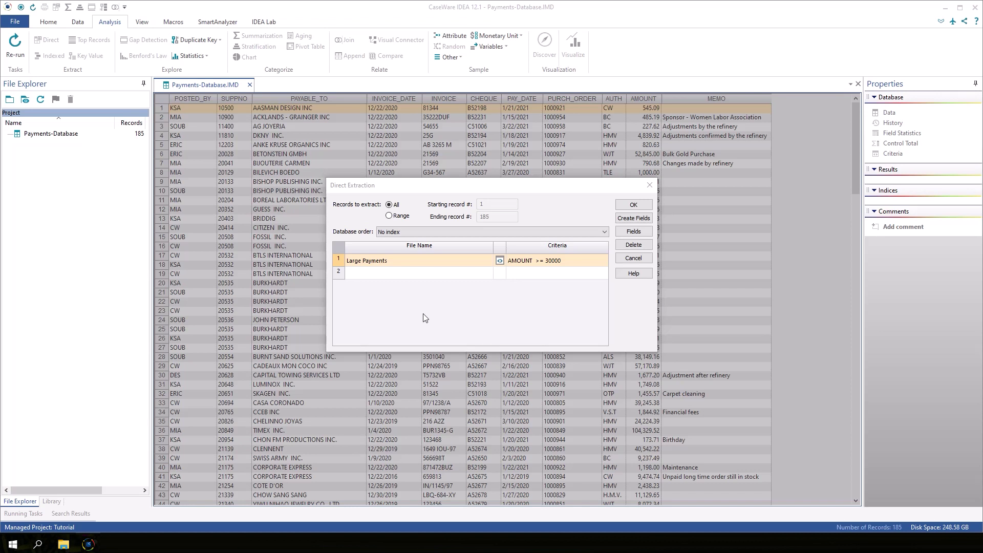
Step: Run the extraction and view the resulting 23-record Large Payments.IMD database
{"action": "left_click", "coordinate": [632, 207]}
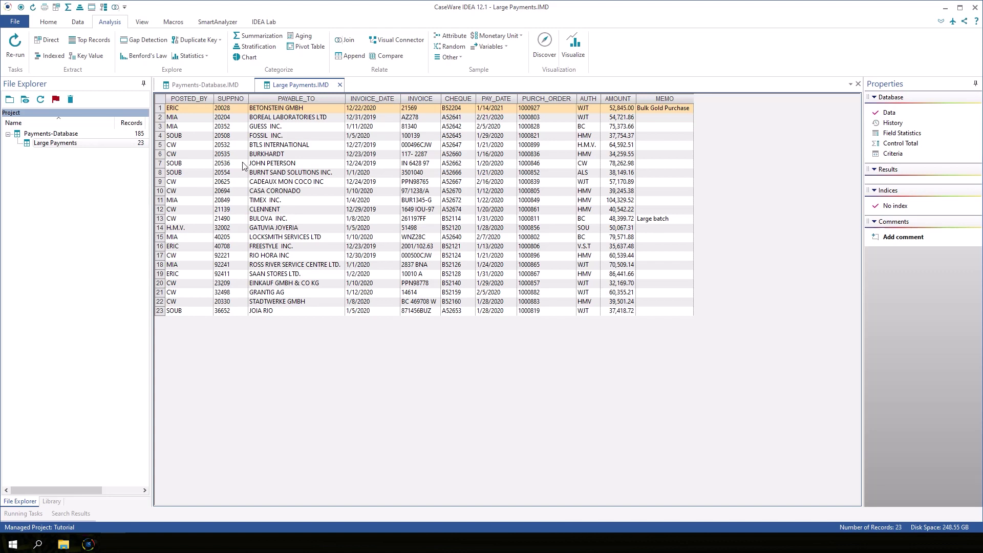
{"action": "left_click", "coordinate": [333, 89]}
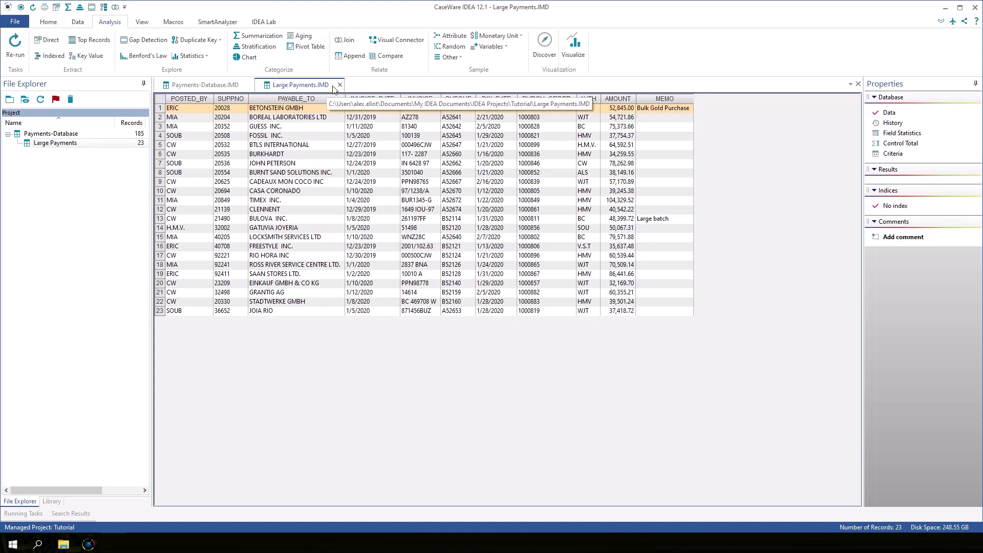